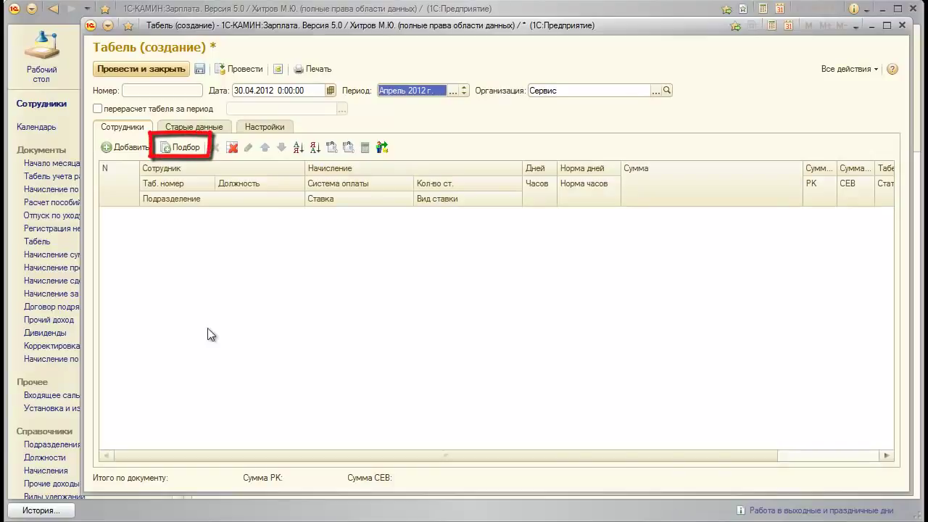
- Open the employee selection for the timesheet and limit its departments to Администрация, Бухгалтерия and Транспортный цех
left_click(186, 148)
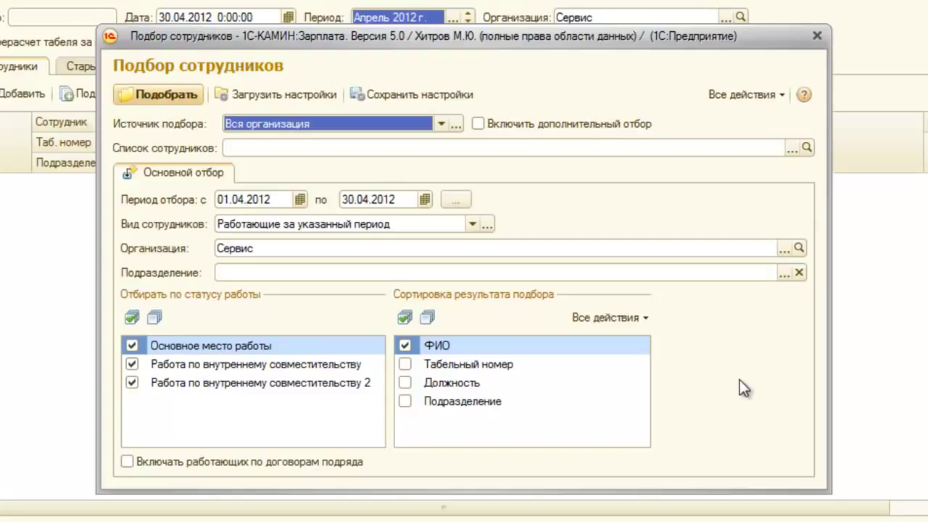
left_click(783, 274)
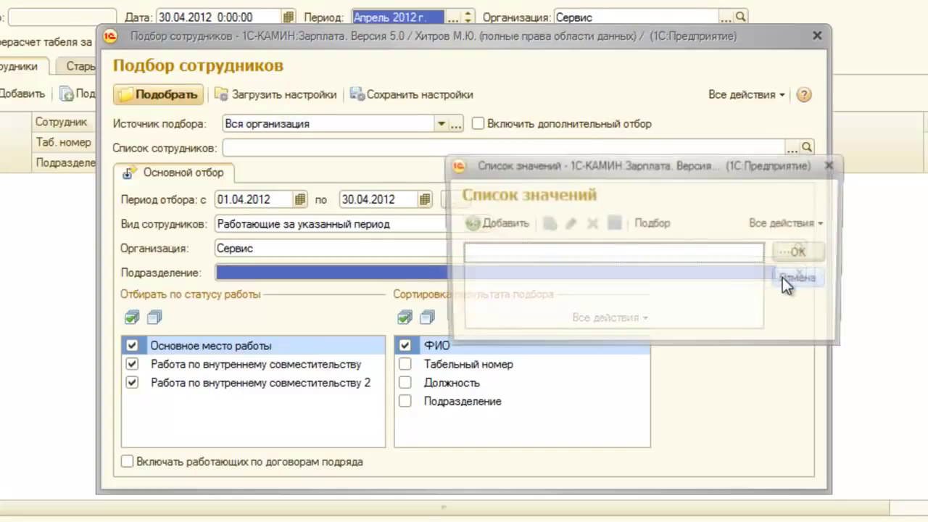
left_click(656, 223)
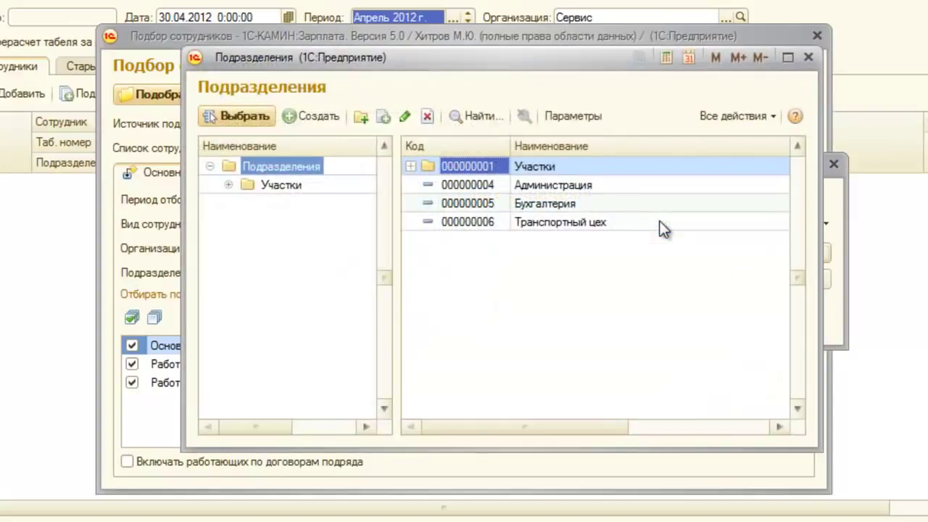
left_click(621, 186)
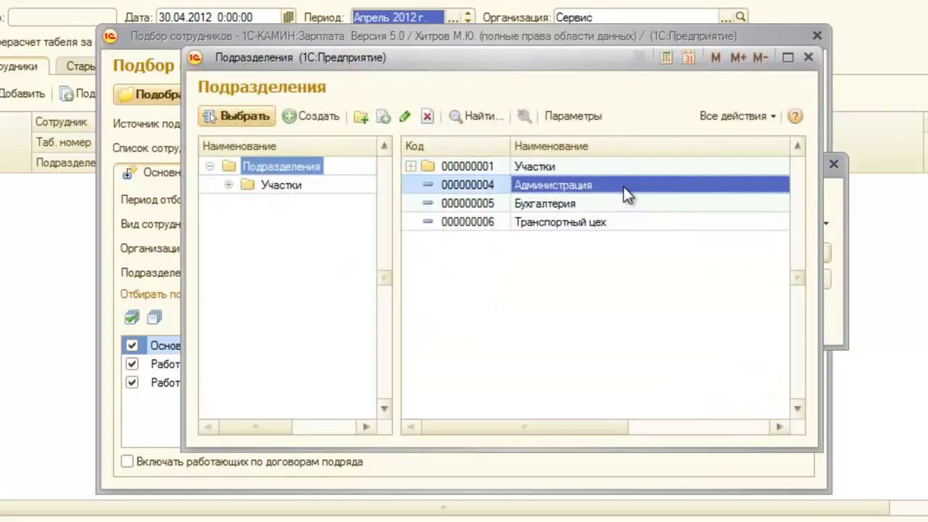
left_click(621, 203)
left_click(625, 221)
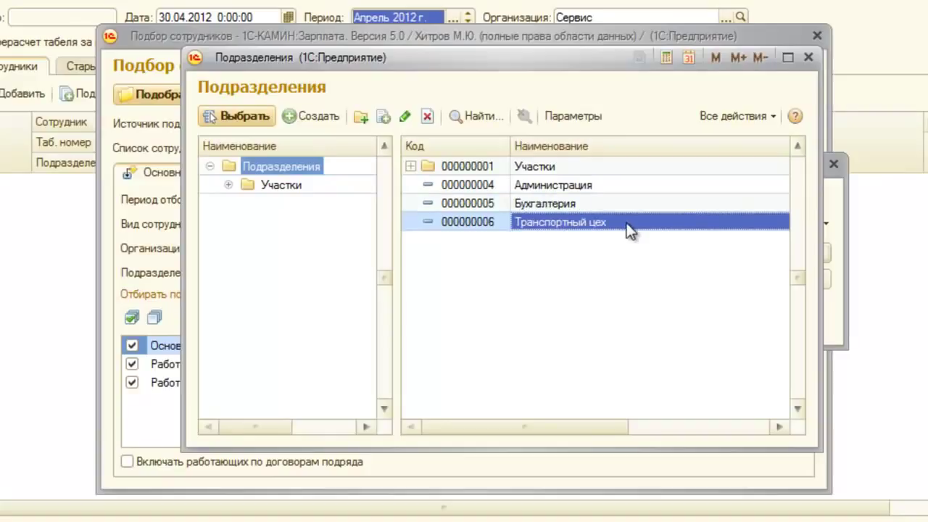
left_click(808, 58)
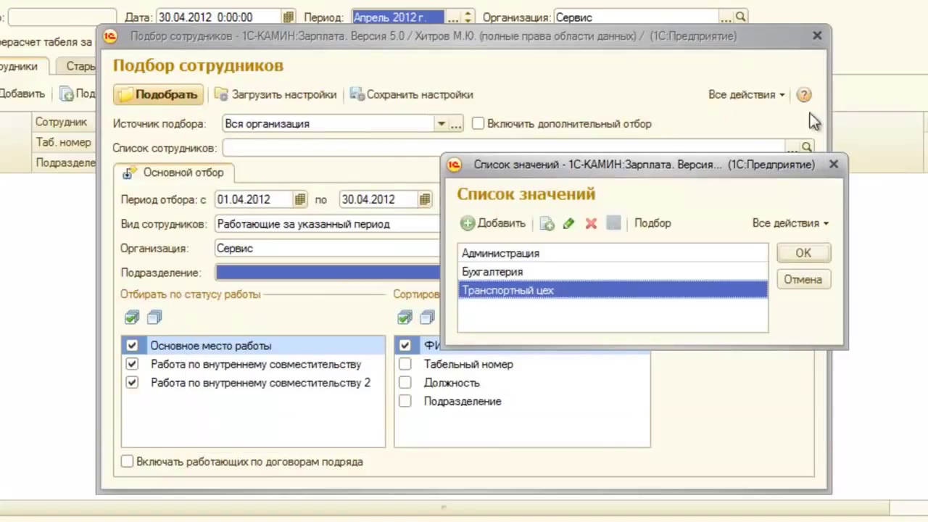
left_click(804, 253)
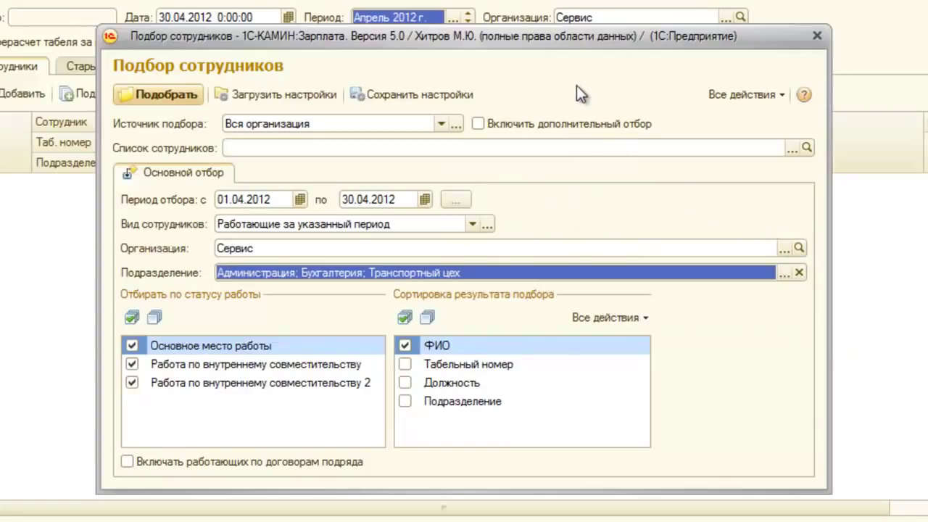
- Save the selection settings and fill the timesheet with the employees matching the filter
left_click(458, 97)
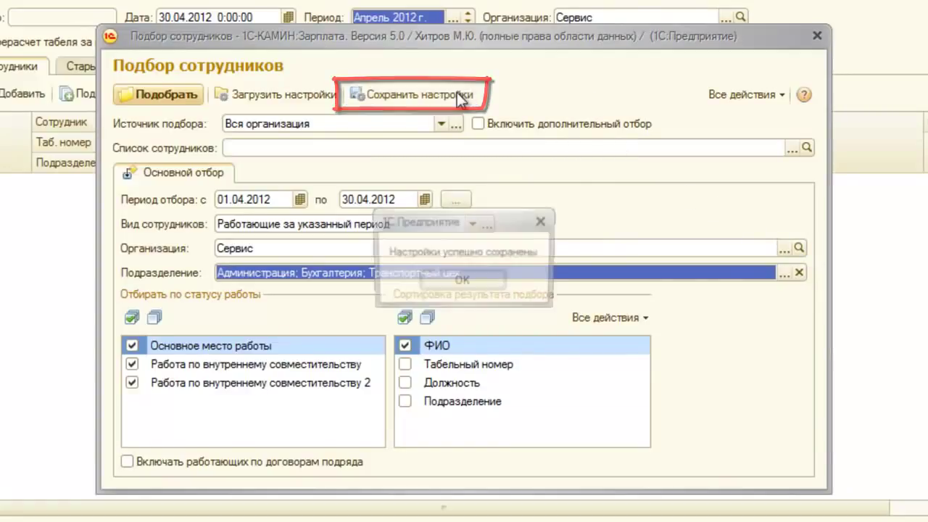
left_click(490, 281)
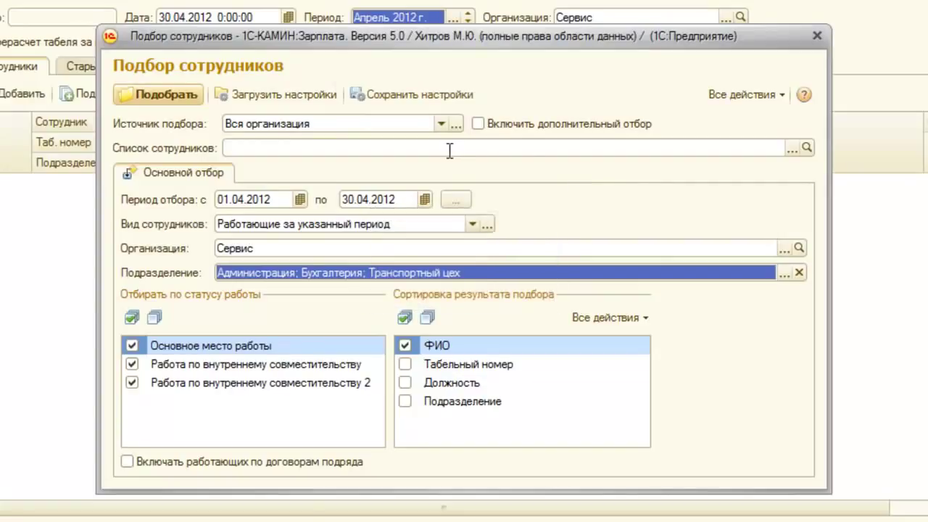
left_click(165, 89)
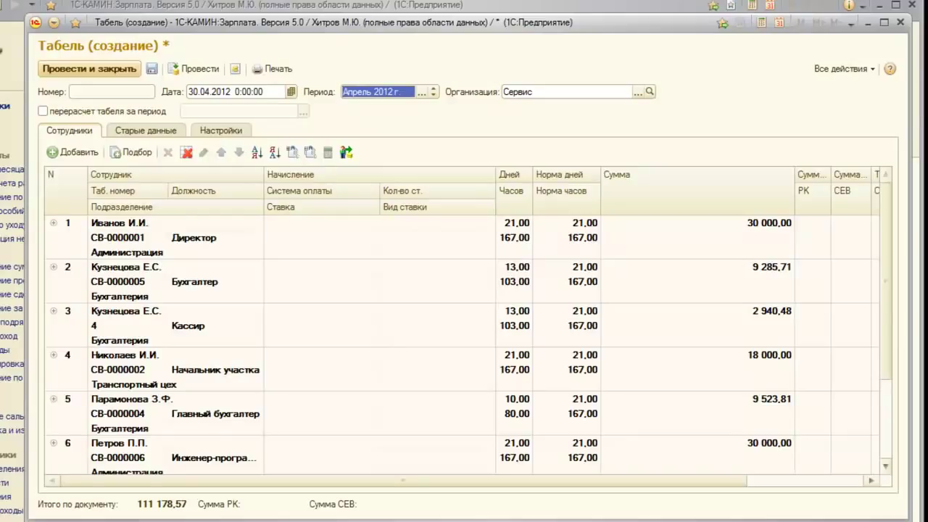
left_click(381, 333)
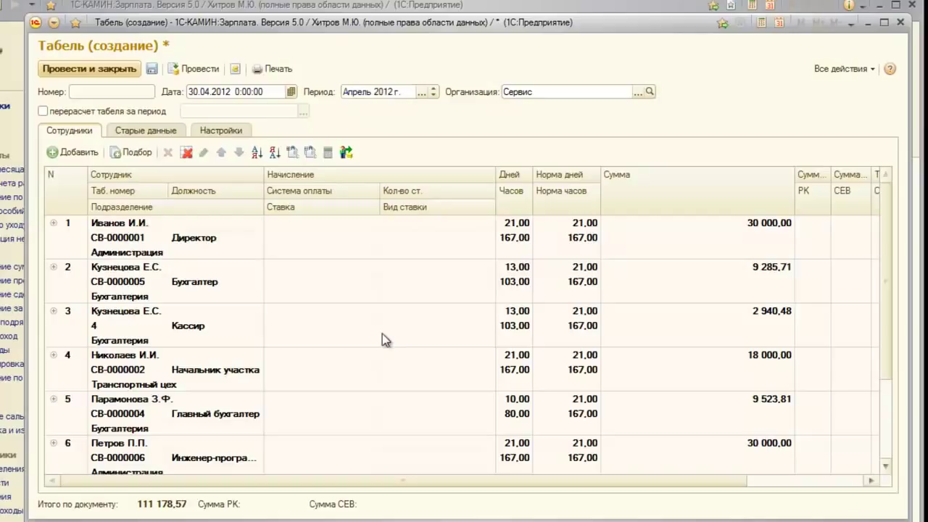
- Examine the accrual breakdown of the director in row 1 and the engineer-programmer in row 6
left_click(53, 223)
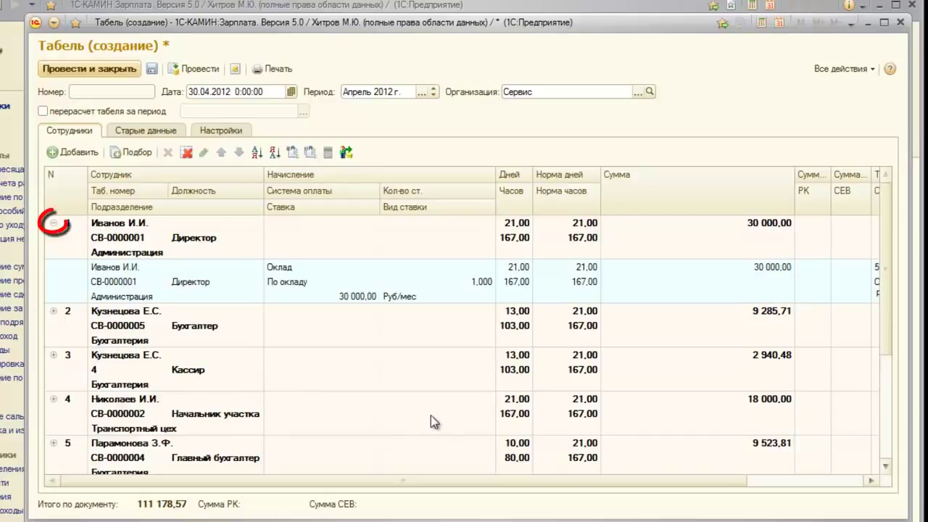
left_click(54, 223)
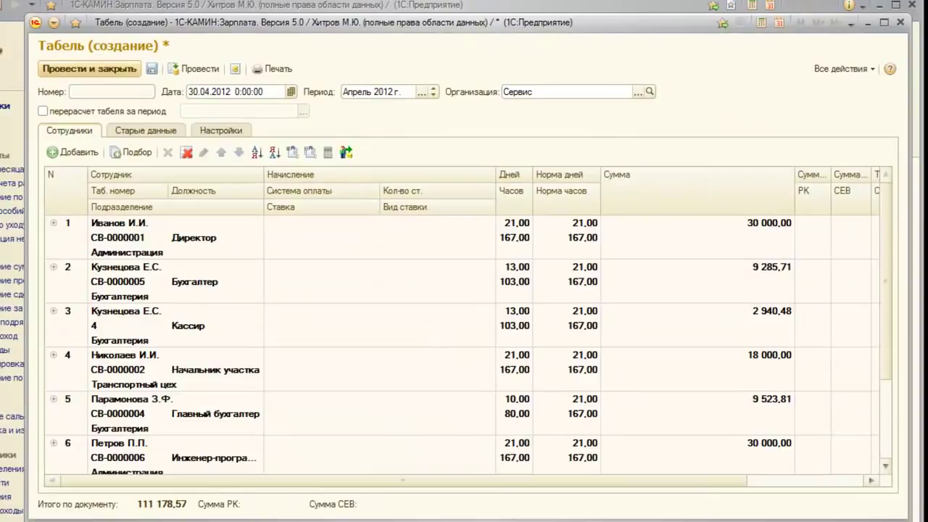
left_click(317, 460)
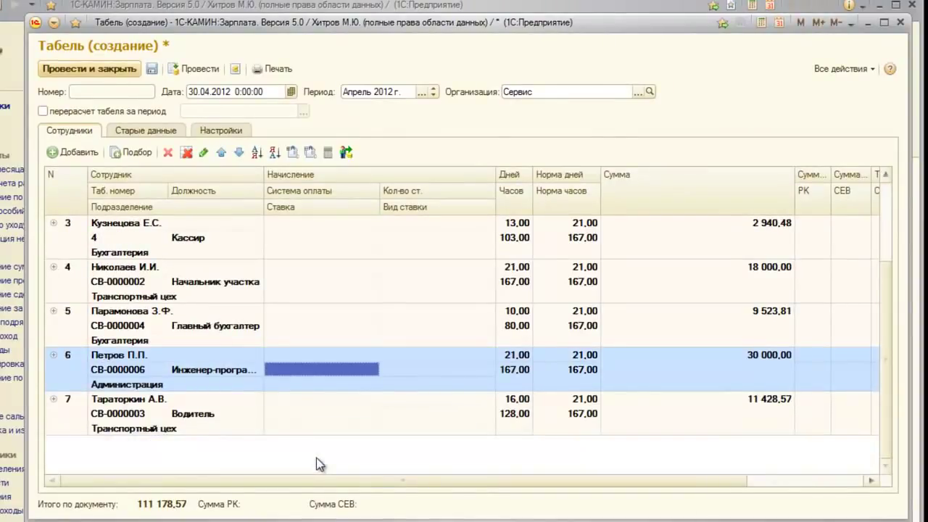
left_click(54, 355)
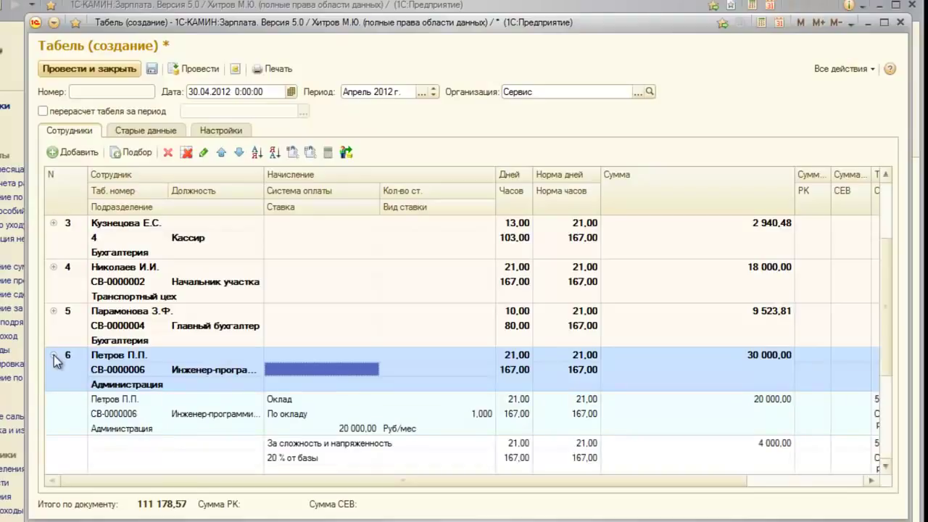
left_click(76, 413)
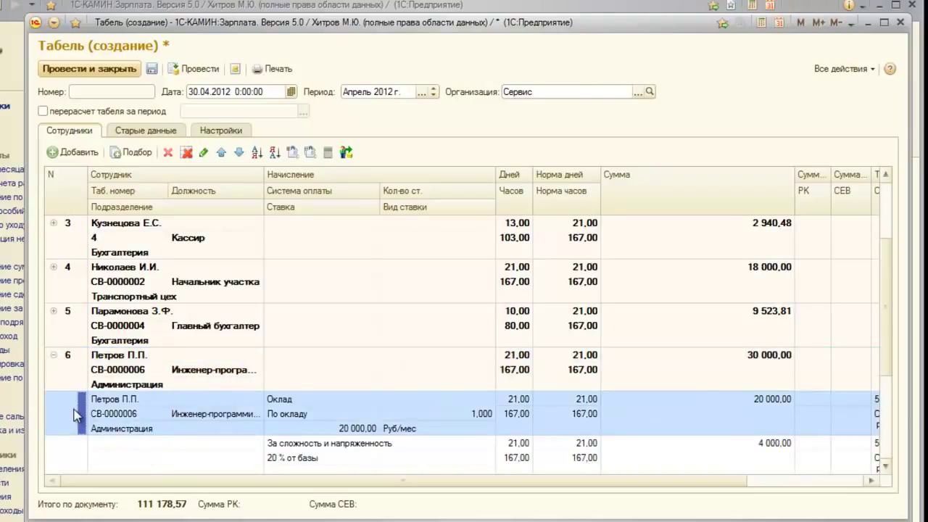
scroll(76, 413, "down", 3)
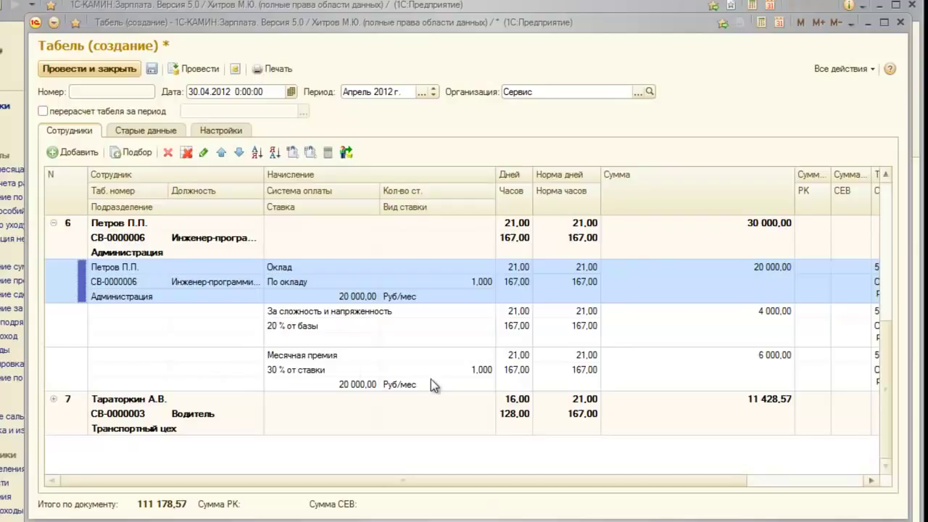
- Expand rows 2 and 3 to examine the accruals for the accountant and cashier positions
scroll(388, 242, "up", 5)
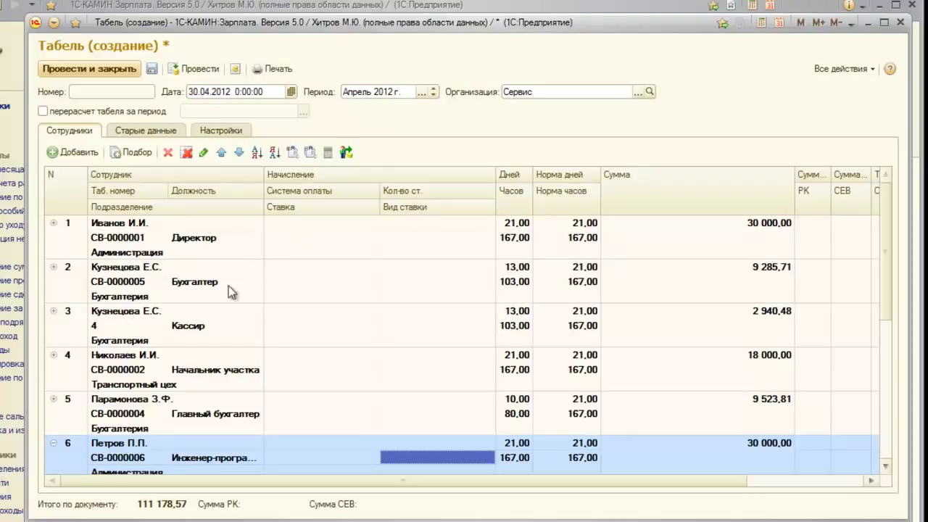
left_click(54, 267)
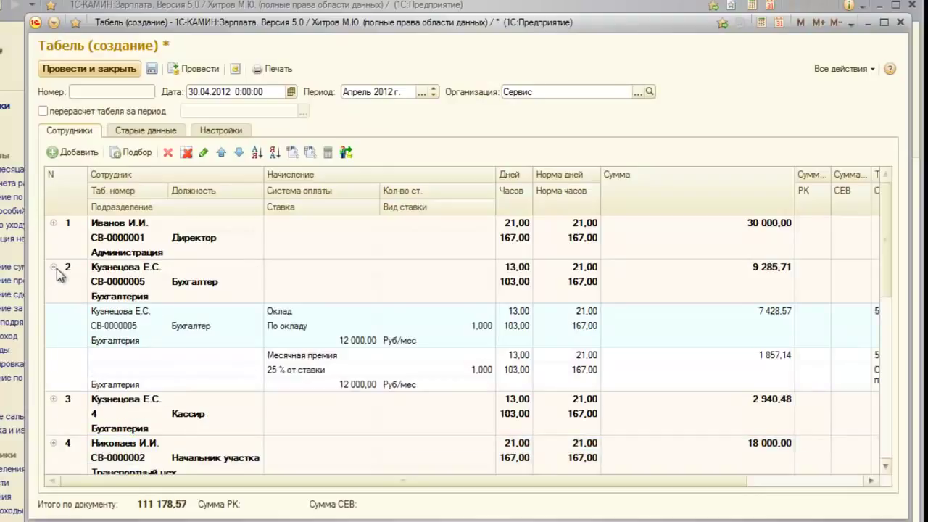
left_click(54, 399)
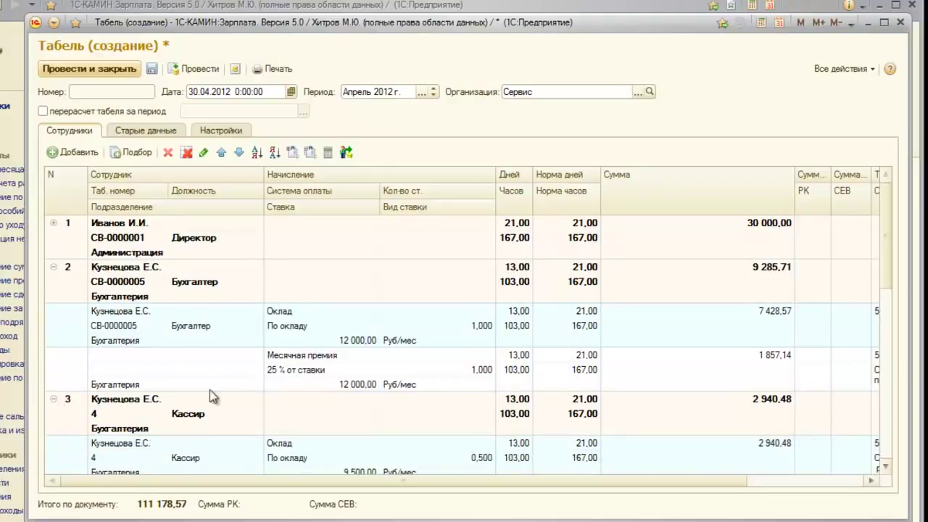
left_click(887, 465)
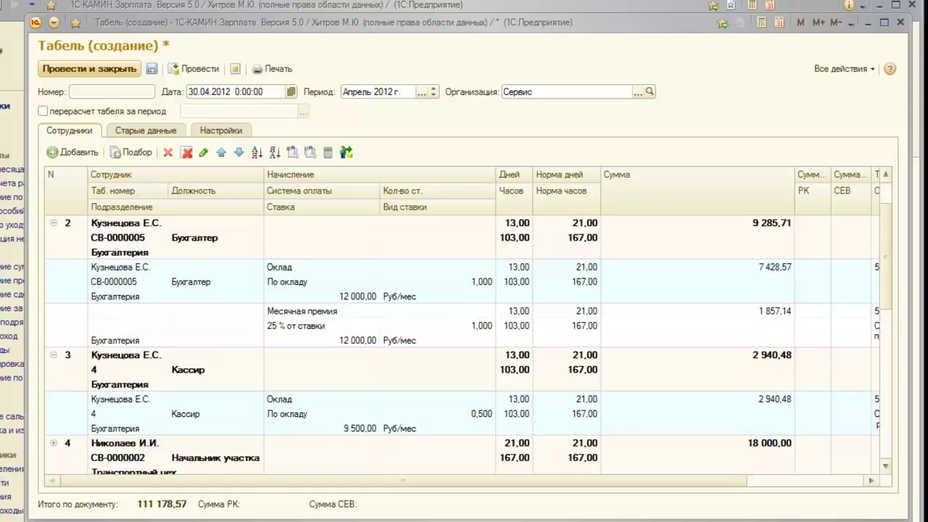
- Set the days worked to 19 for the engineer-programmer's Оклад, За сложность и напряженность and Месячная премия accruals
scroll(322, 460, "down", 5)
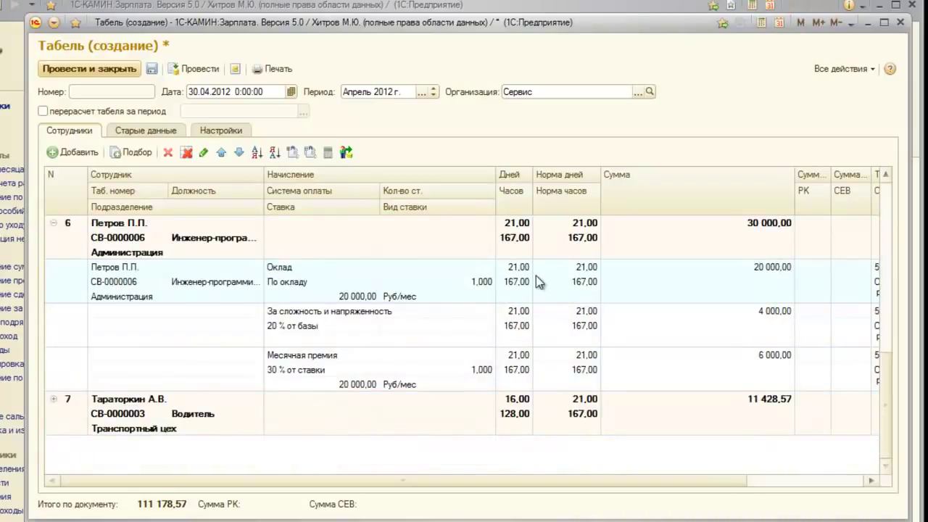
double_click(514, 269)
type("19")
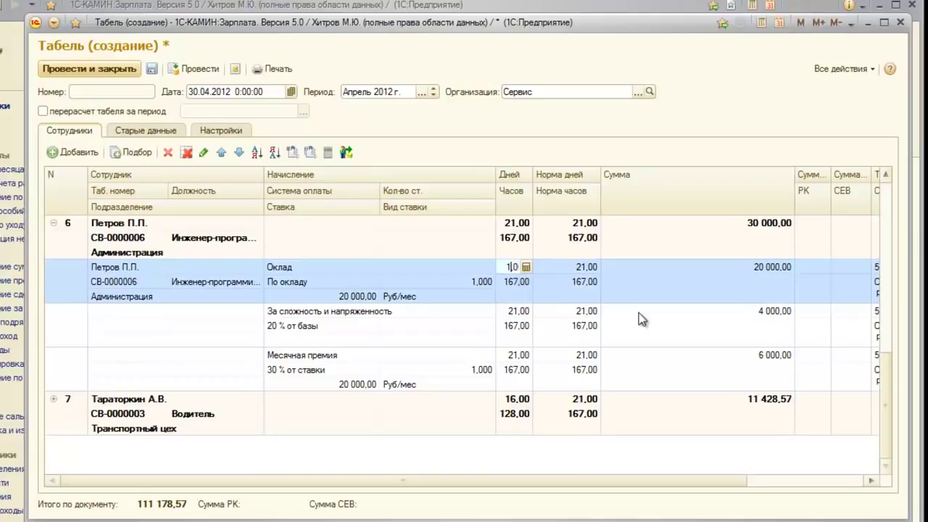
key("Return")
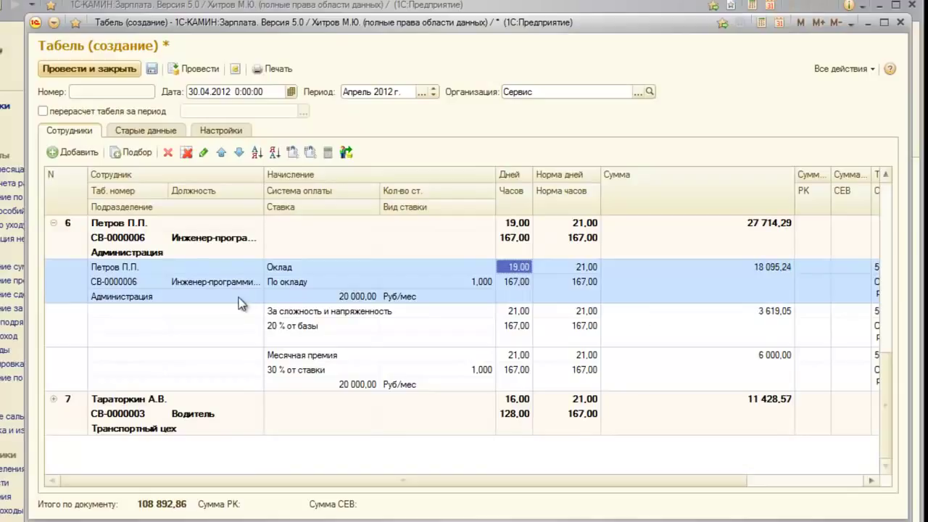
left_click(520, 312)
type("10")
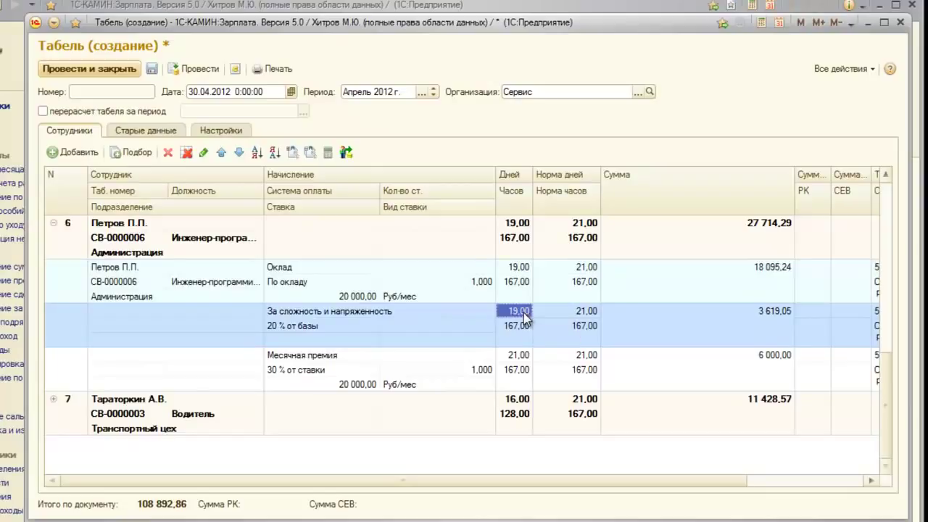
double_click(520, 353)
type("199")
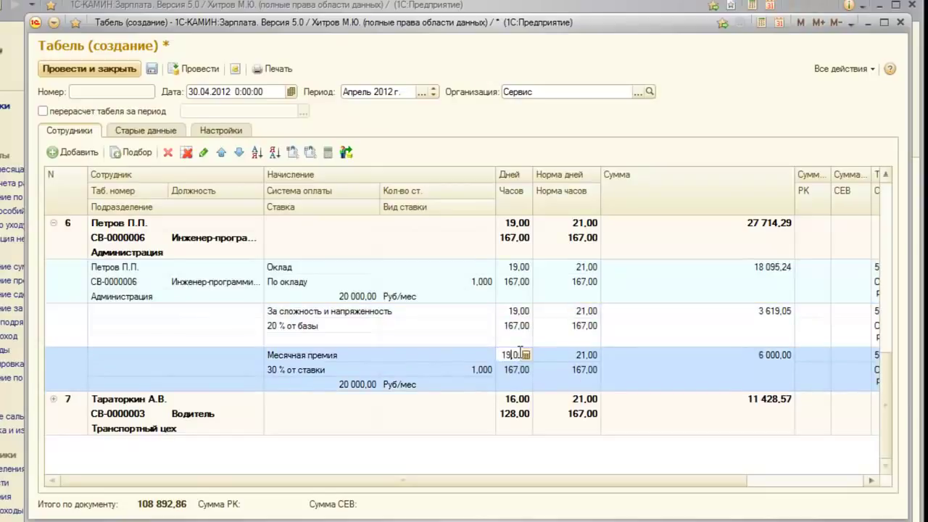
key("Return")
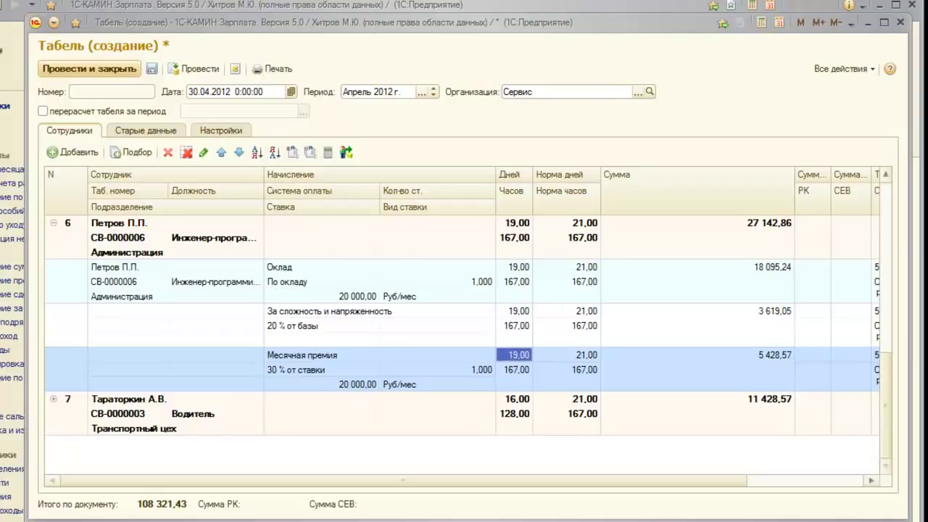
- Widen the Сумма РК and Сумма СЕВ columns and view the remaining timesheet columns through Дата начала
scroll(463, 305, "right", 2)
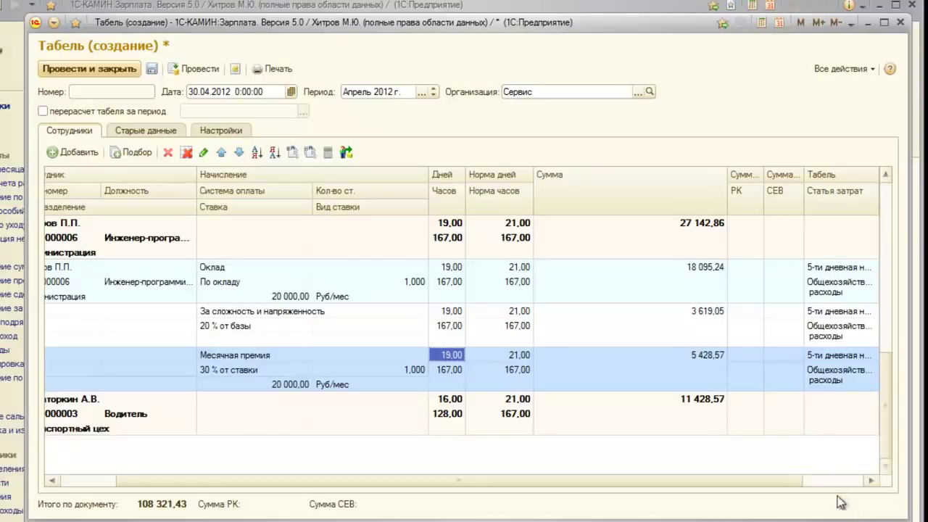
left_click_drag(764, 171, 840, 174)
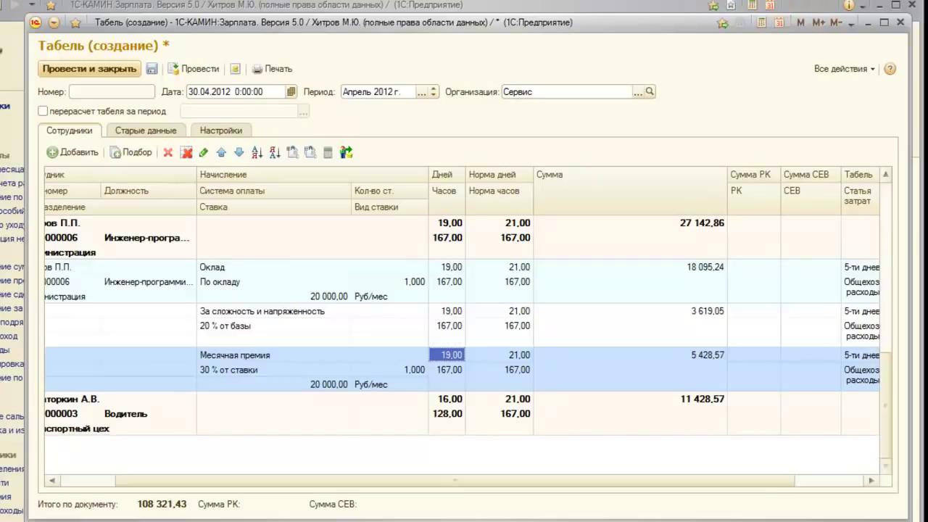
left_click(866, 481)
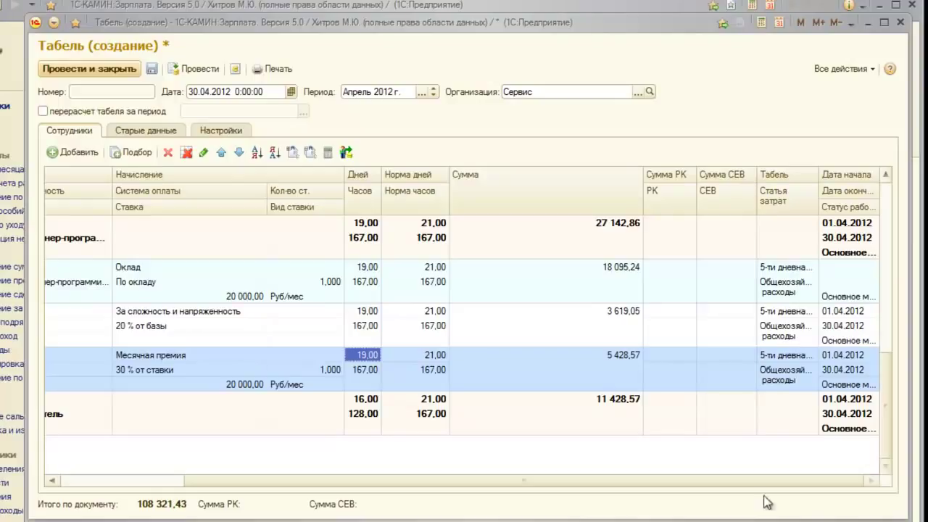
- Collapse all employee groups in the timesheet and return to the start of the table
left_click(290, 152)
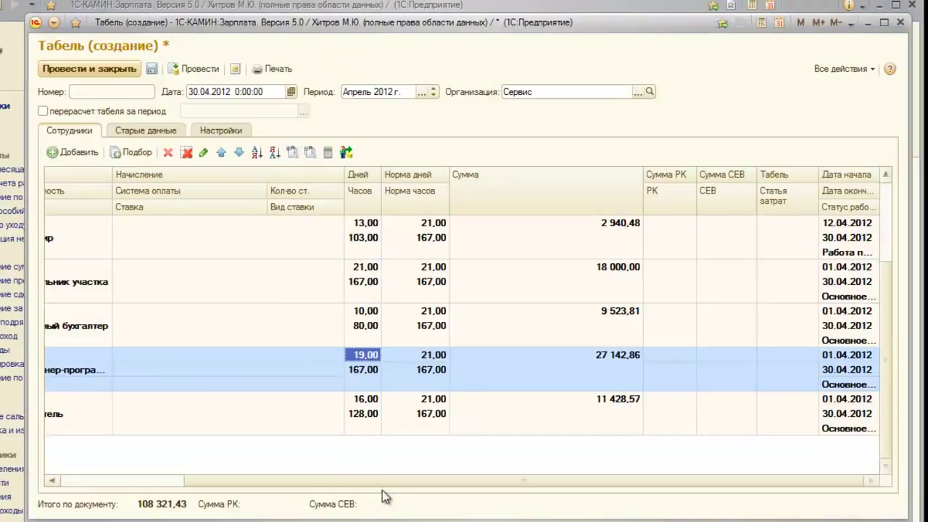
left_click_drag(382, 480, 257, 482)
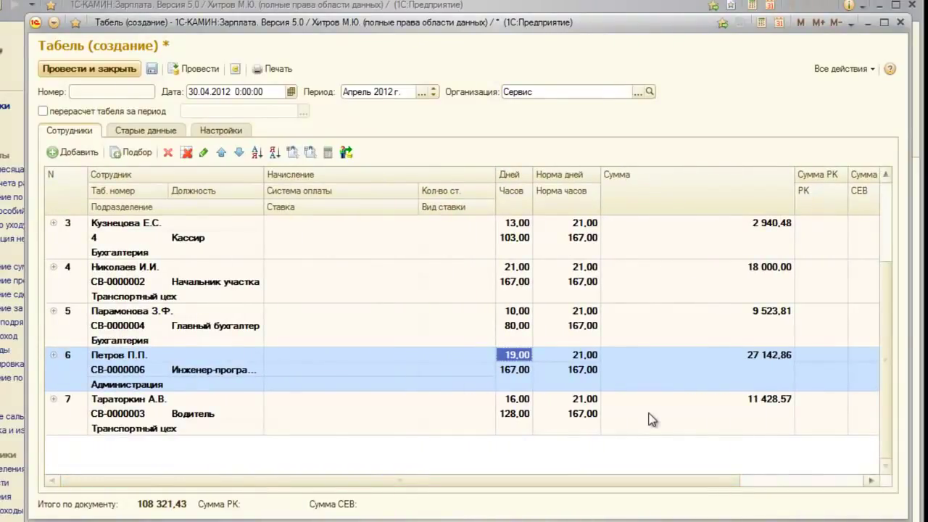
scroll(886, 274, "up", 2)
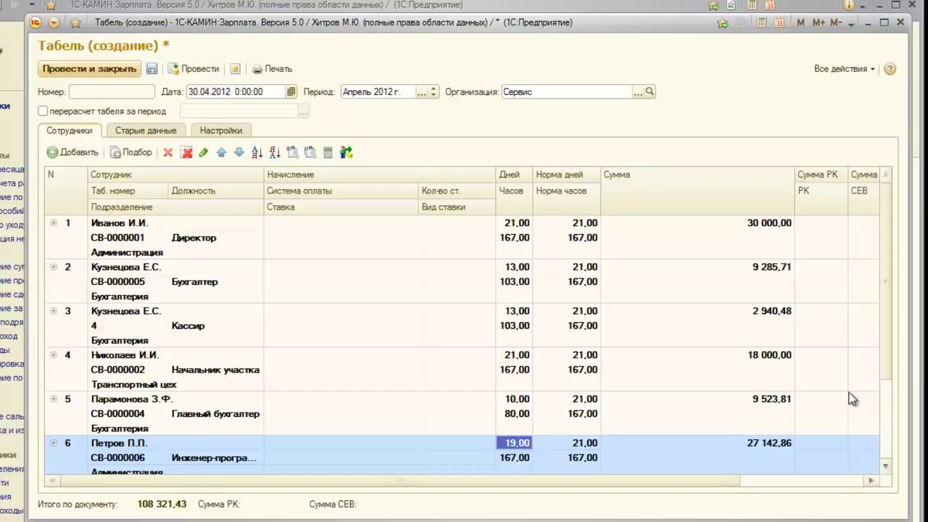
- Review the timesheet's document movements report, including the «Движения по зарплате» register, and close it
left_click_drag(886, 325, 886, 377)
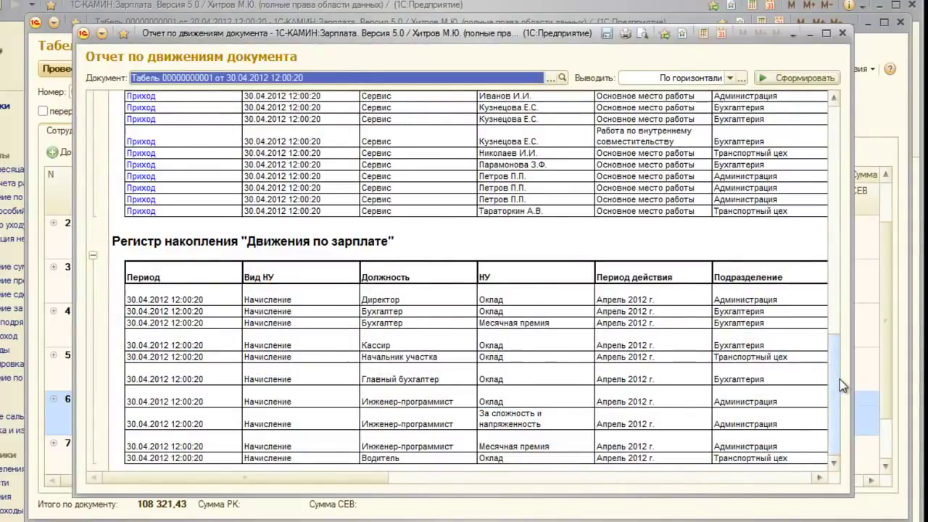
left_click(841, 34)
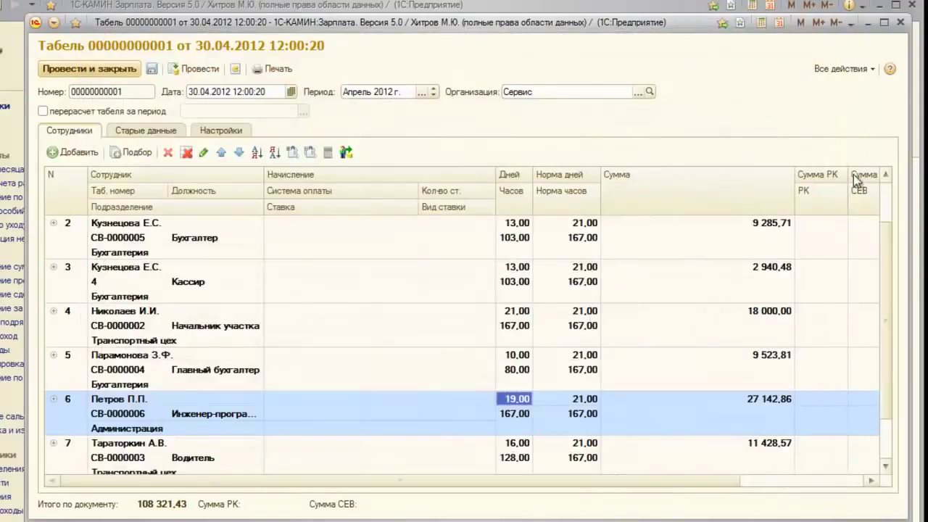
- Close the April timesheet and create one dated 31.05.2012 with recalculation enabled for the period 01.04.2012 - 30.04.2012
left_click(899, 23)
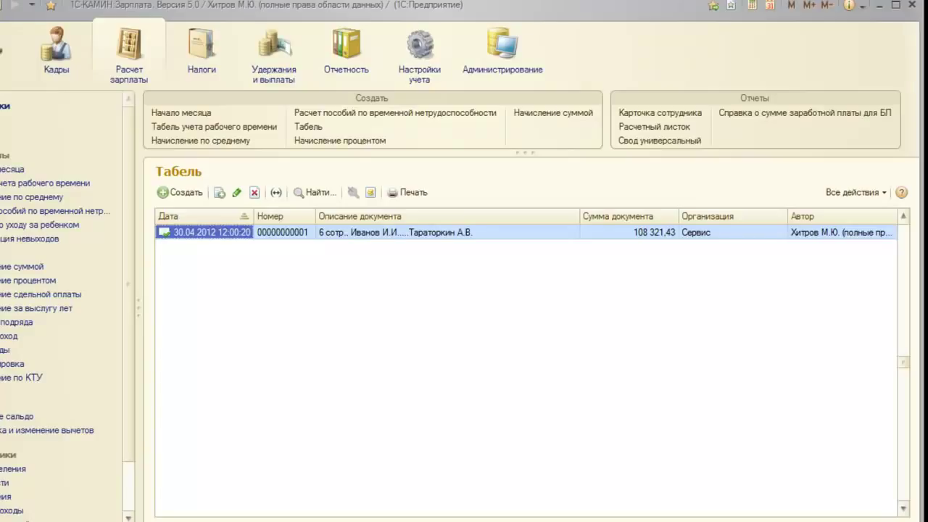
left_click(192, 196)
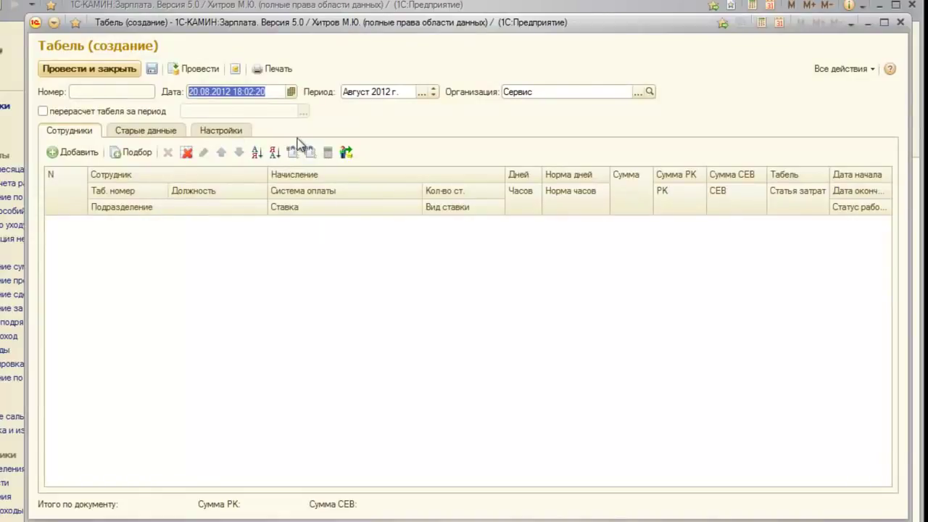
type("31052012")
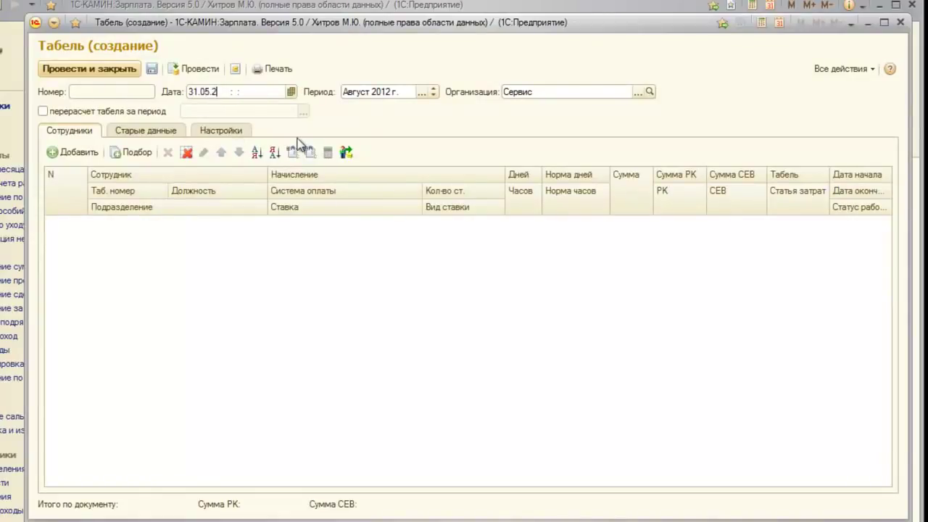
key("Tab")
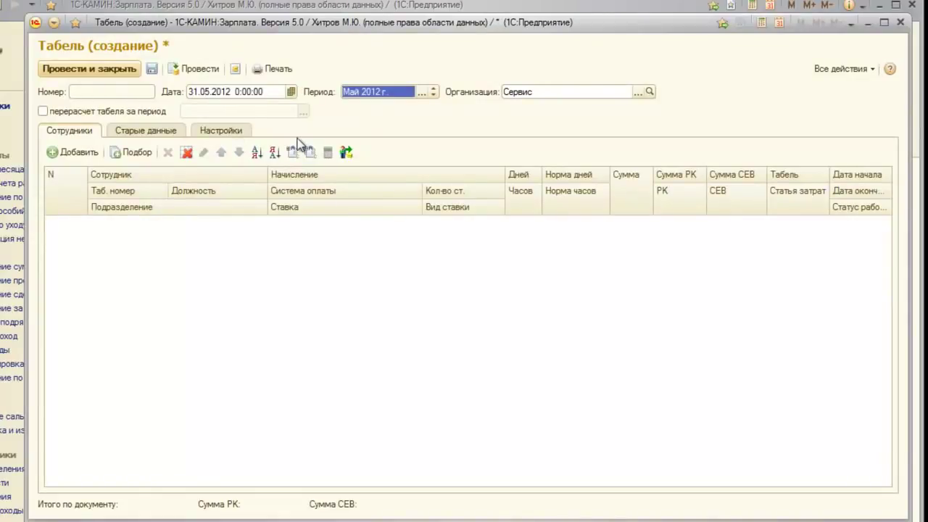
key("Tab")
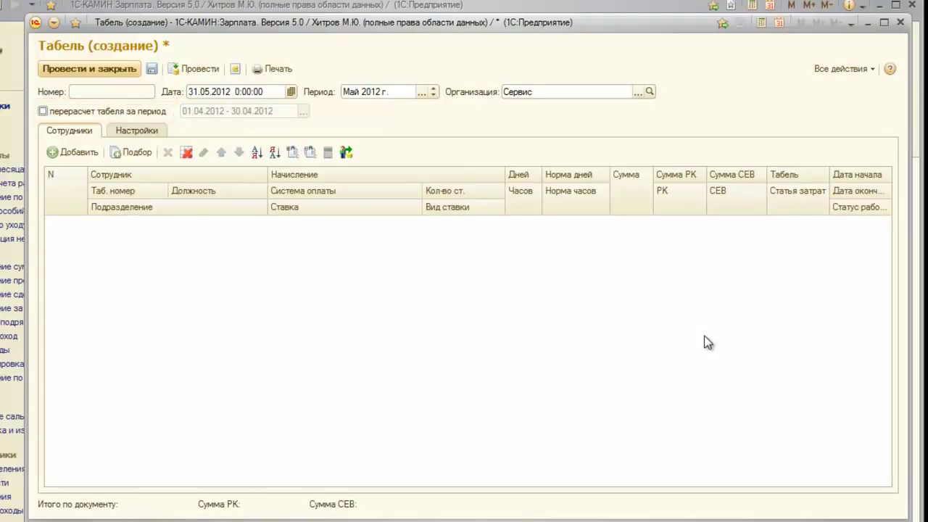
left_click(44, 112)
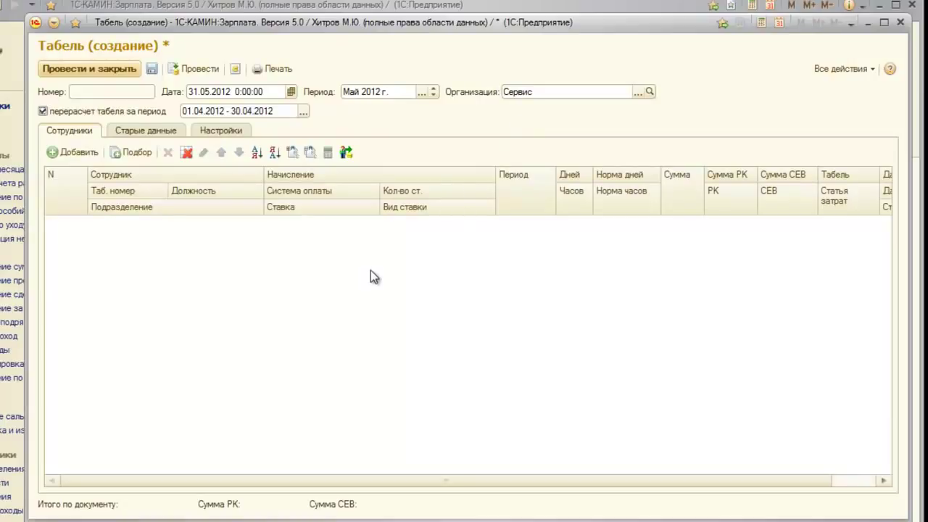
- Fill the timesheet with employees using the saved selection settings for Администрация, Бухгалтерия and Транспортный цех, and widen the Сумма column
left_click(130, 153)
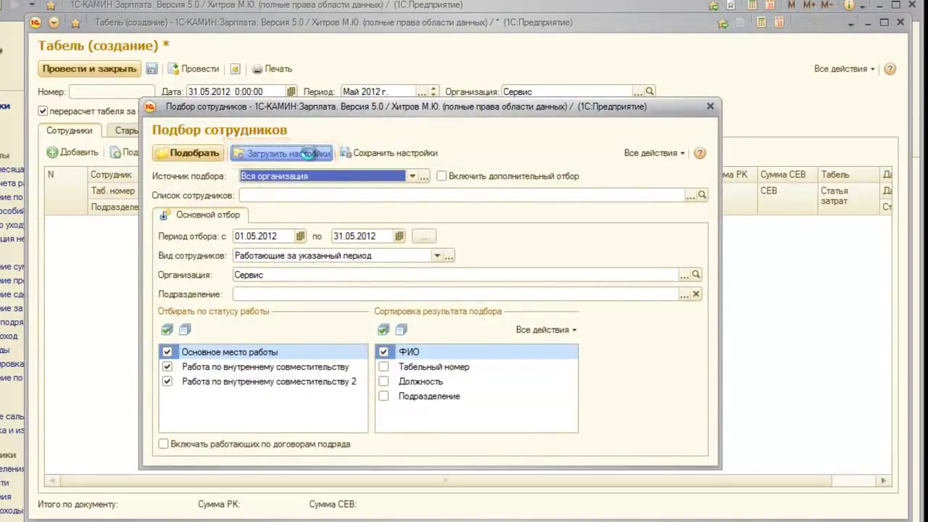
left_click(310, 155)
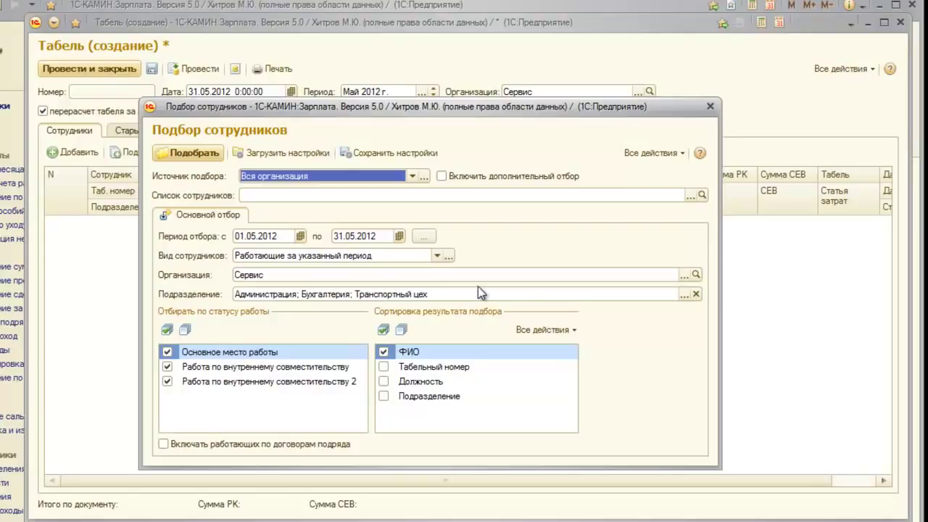
left_click(207, 153)
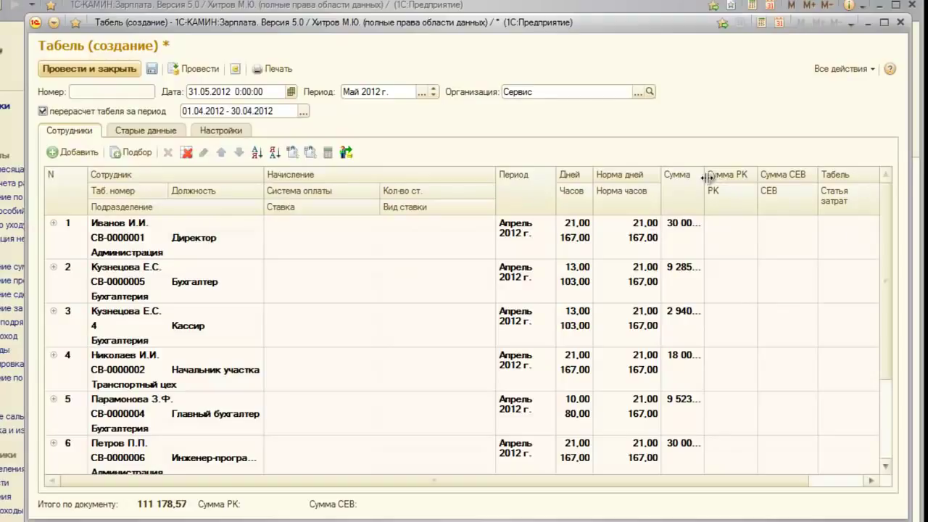
left_click_drag(704, 188, 750, 203)
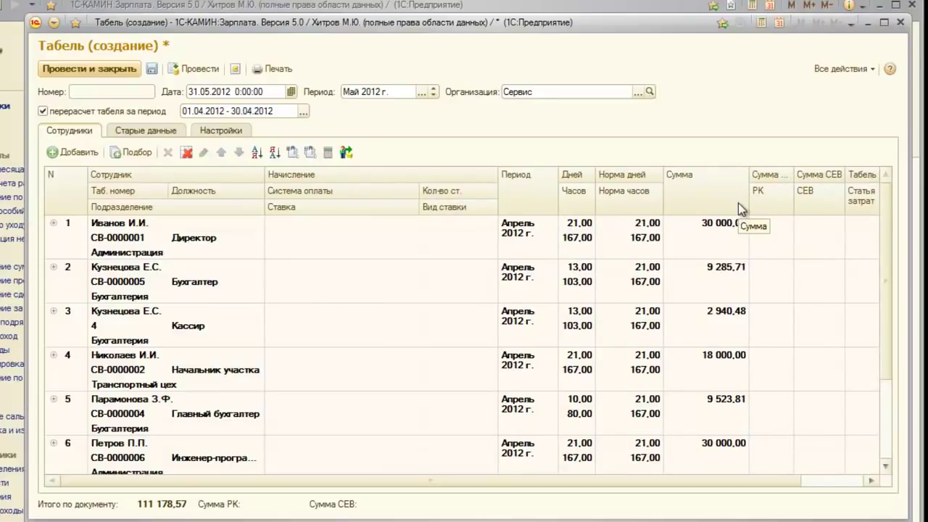
- Review the timesheet's old data and settings, switching the «проводить отработанное время при перерасчете» option on and back off
left_click(171, 128)
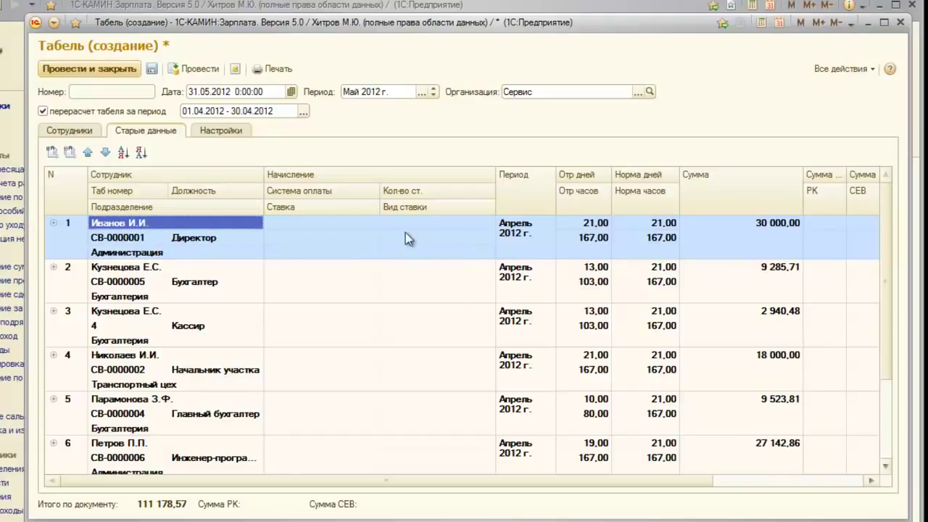
left_click(226, 130)
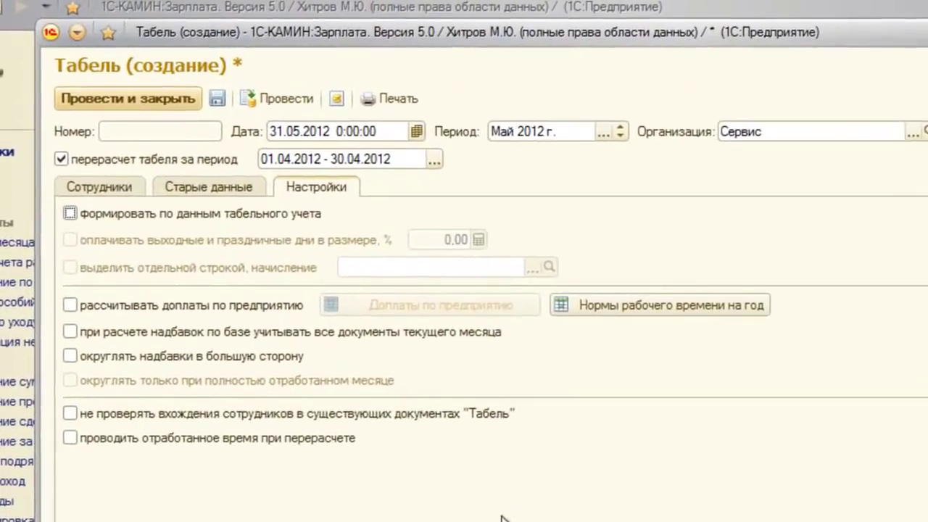
left_click(70, 438)
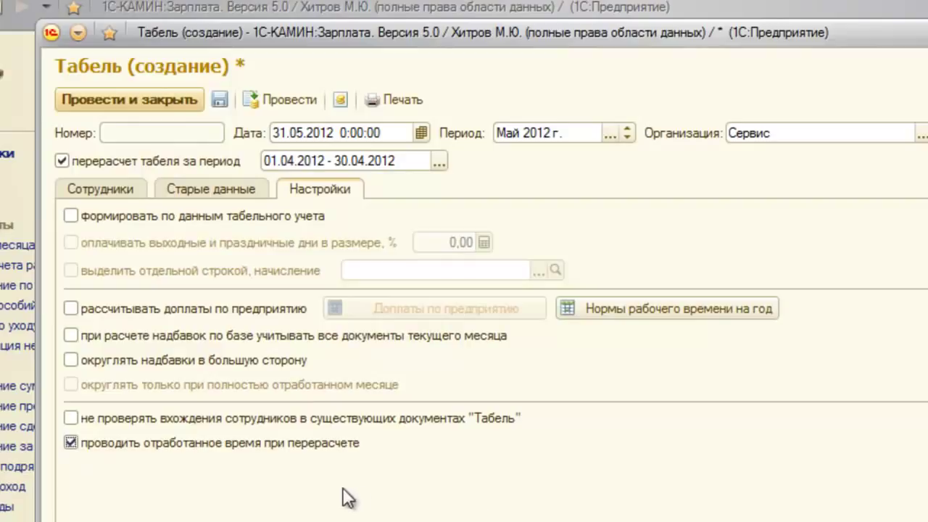
left_click(288, 445)
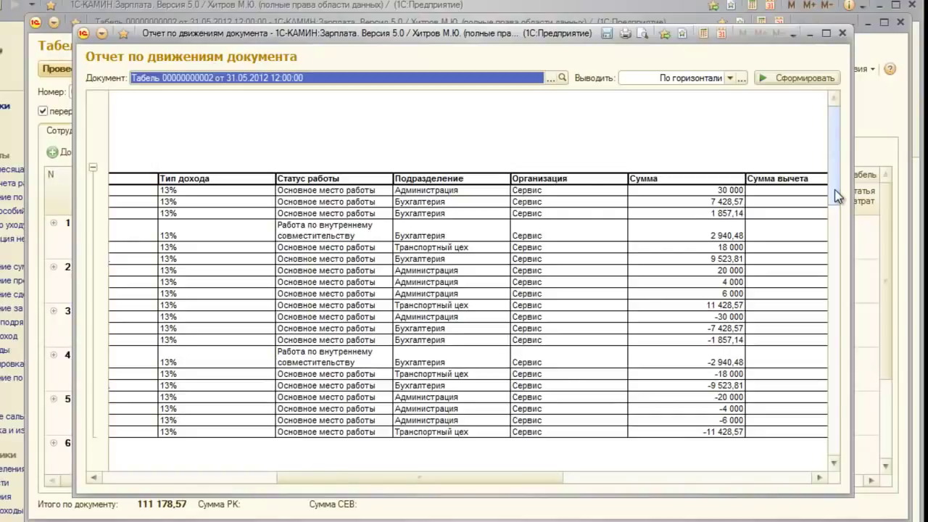
- Examine the recalculation timesheet's document movements report for the original and reversing amounts, and close the report and the timesheet
left_click_drag(836, 182, 831, 200)
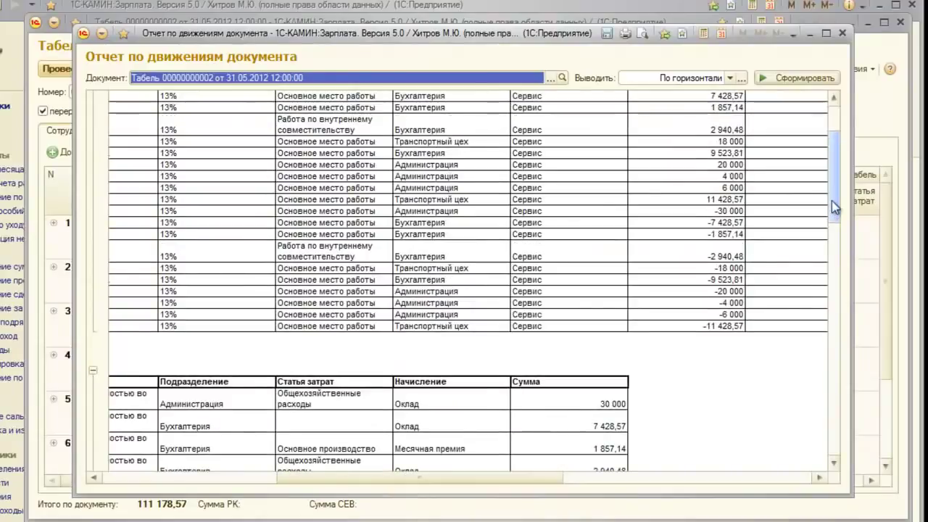
left_click(841, 33)
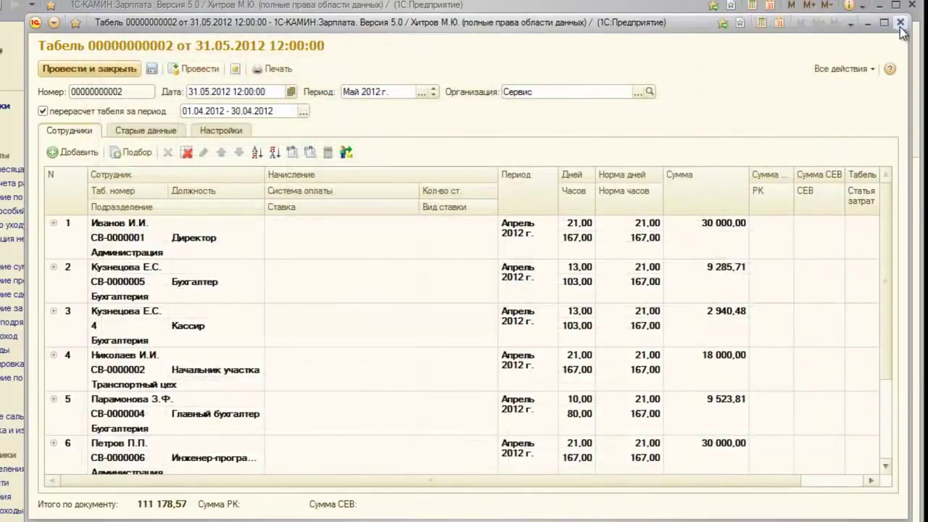
left_click(899, 24)
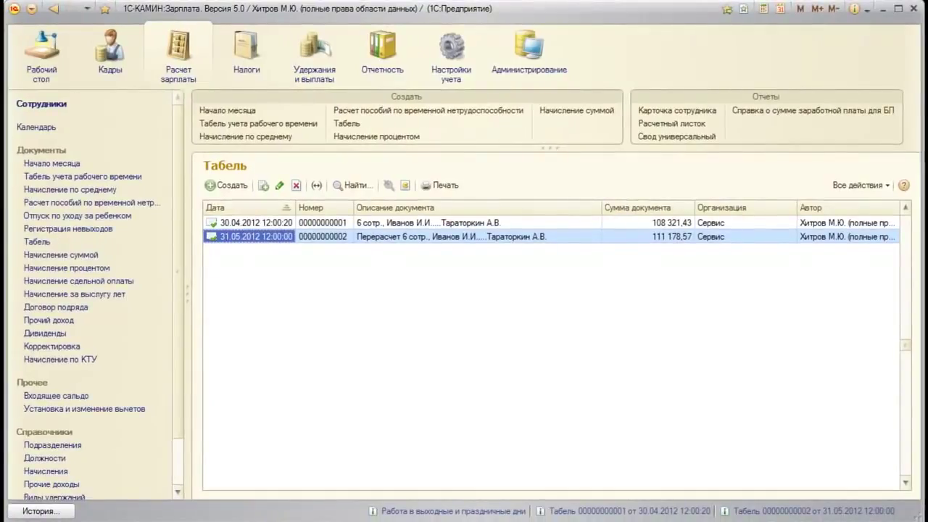